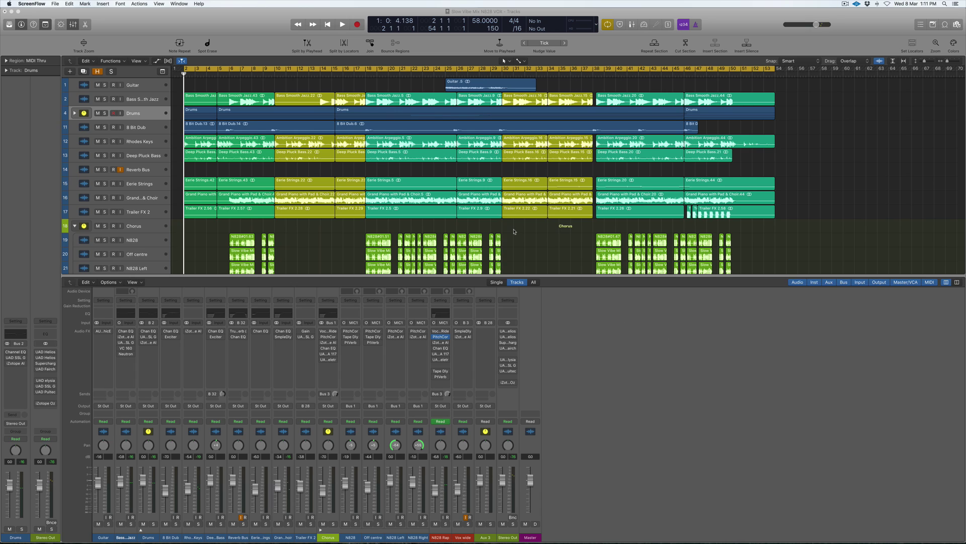
Bring the Slow Vibe Mix project to the front in Logic and toggle the mixer into view.
{"action": "left_click", "coordinate": [594, 294]}
{"action": "key", "text": "x"}
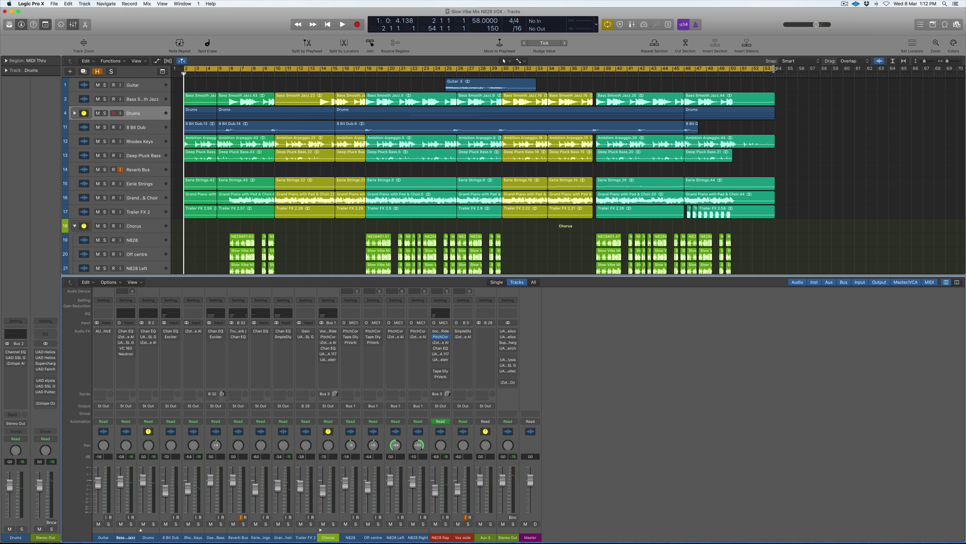
Extend the cycle range's right end to the song's last regions, scrolling the Tracks area to check.
{"action": "mouse_move", "coordinate": [775, 69]}
{"action": "left_mouse_down"}
{"action": "mouse_move", "coordinate": [558, 69]}
{"action": "mouse_move", "coordinate": [775, 70]}
{"action": "left_mouse_up"}
{"action": "scroll", "coordinate": [758, 114], "scroll_direction": "down", "scroll_amount": 5}
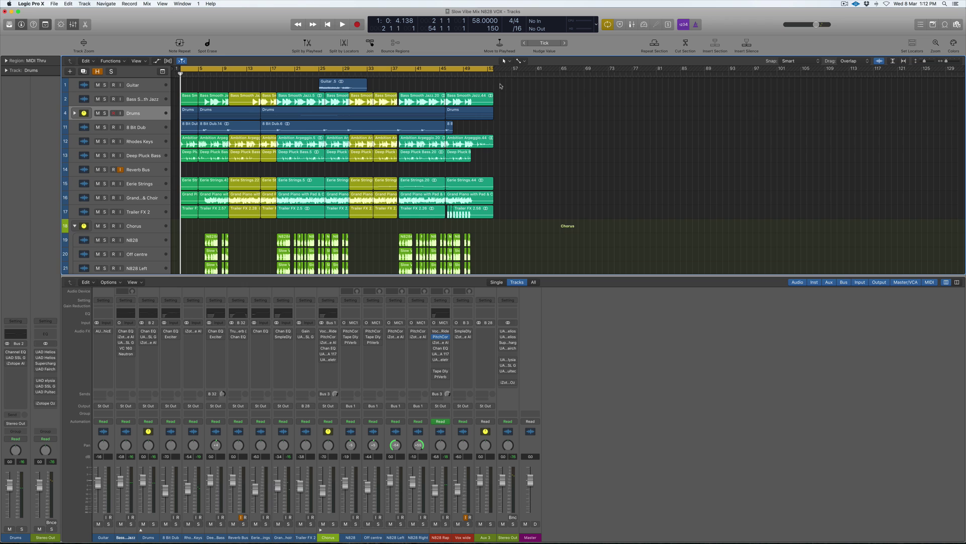
{"action": "scroll", "coordinate": [500, 86], "scroll_direction": "up", "scroll_amount": 12}
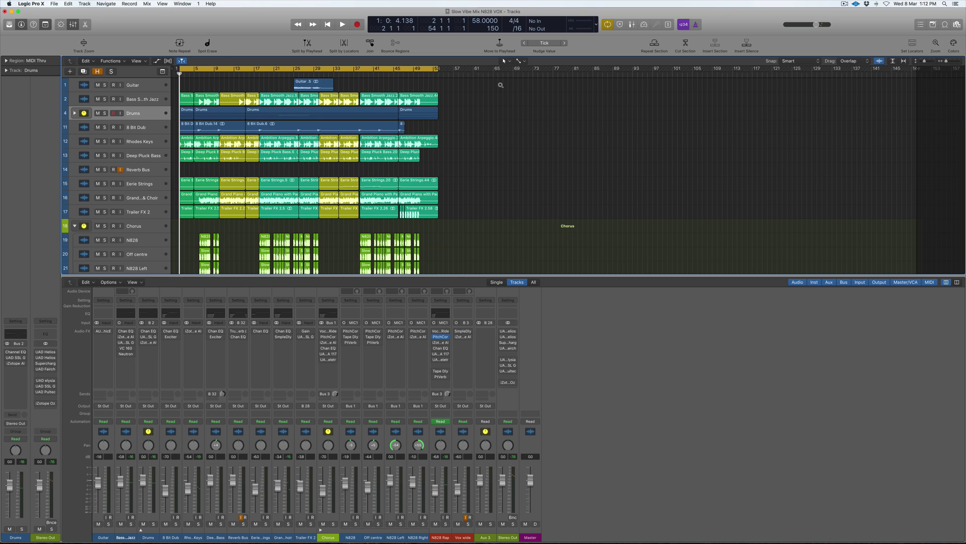
{"action": "scroll", "coordinate": [500, 85], "scroll_direction": "down", "scroll_amount": 6}
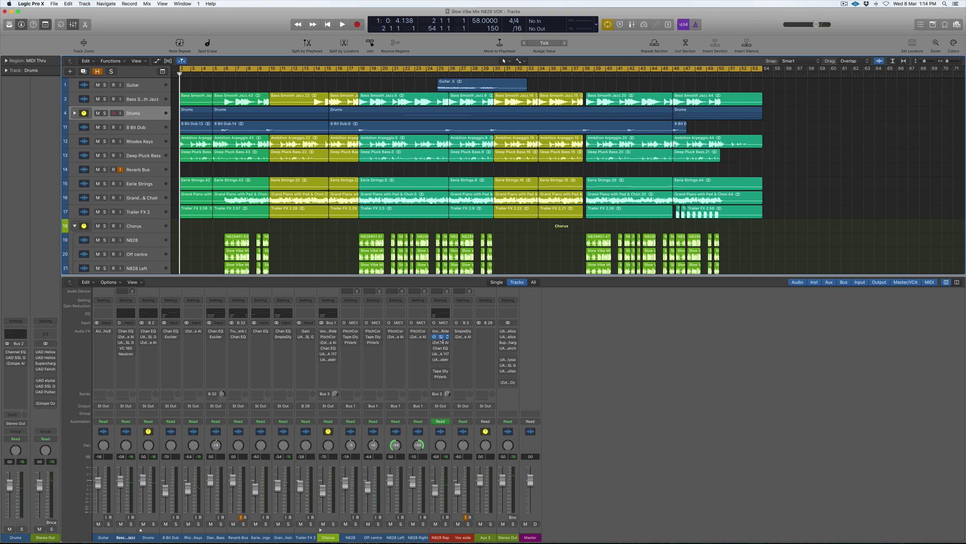
Inspect the N828 Rap PitchCor plugin, close it, and place the playhead at bar 14.
{"action": "left_click", "coordinate": [442, 337]}
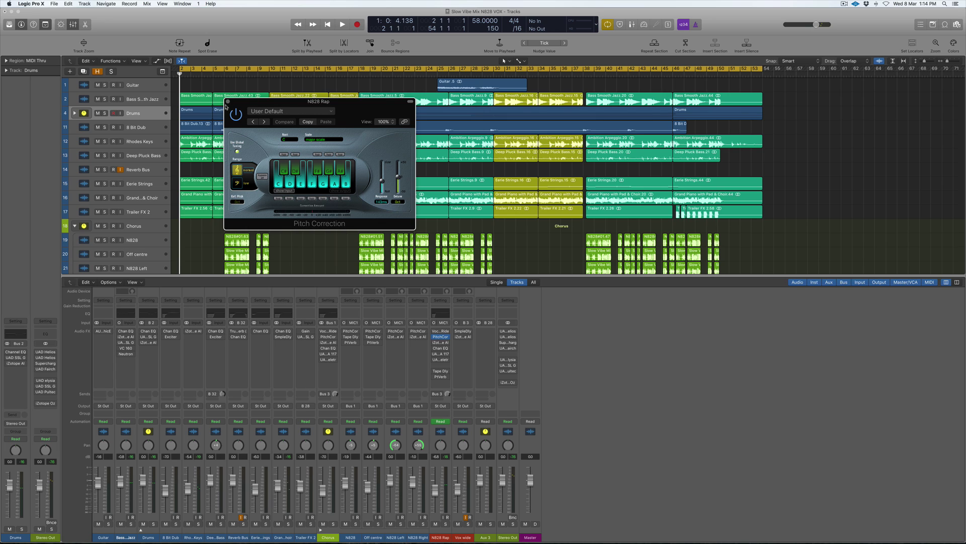
{"action": "left_click", "coordinate": [227, 101]}
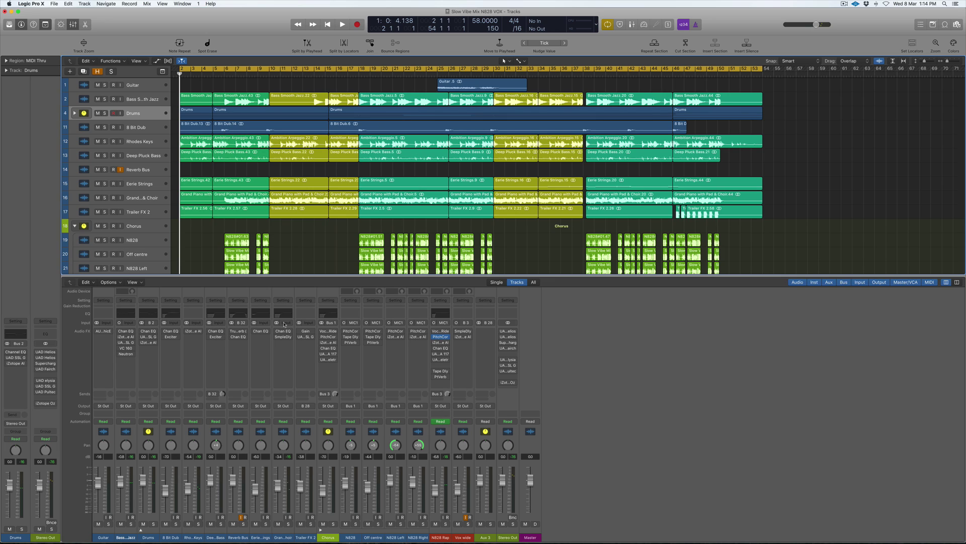
{"action": "left_click", "coordinate": [313, 73]}
Hide the mixer to reveal every track, then play from bar 14 and stop near bar 19.
{"action": "key", "text": "x"}
{"action": "key", "text": "space"}
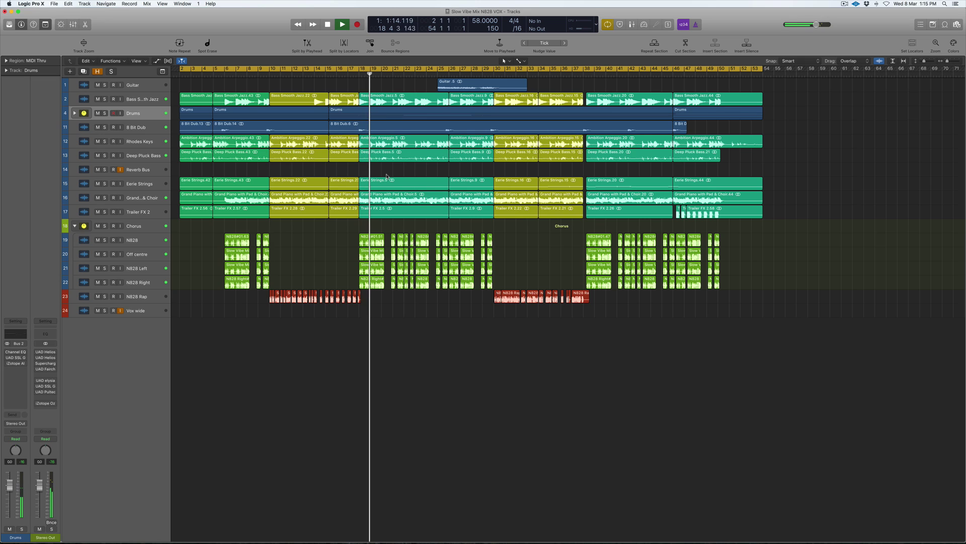
{"action": "key", "text": "space"}
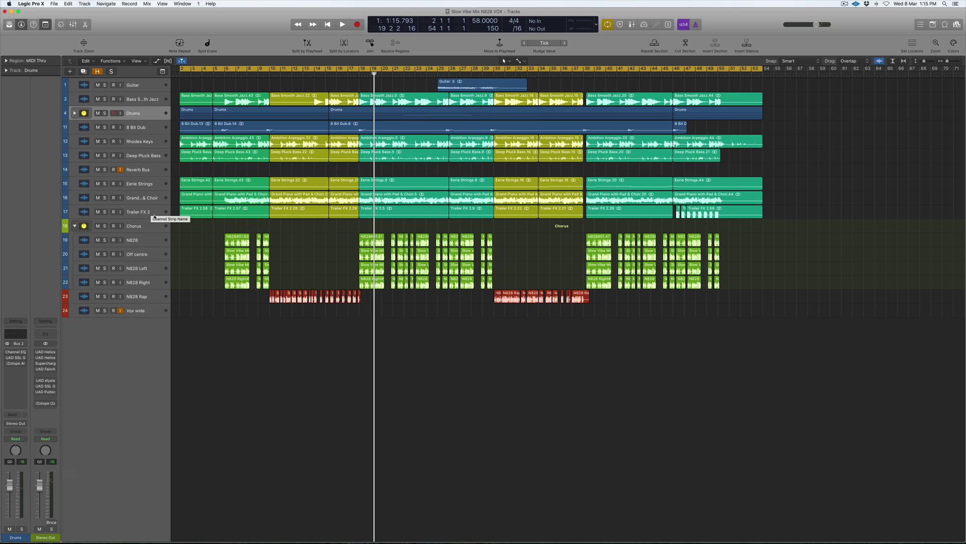
Briefly show the mixer, hide it again, and select the Vox wide track.
{"action": "key", "text": "x"}
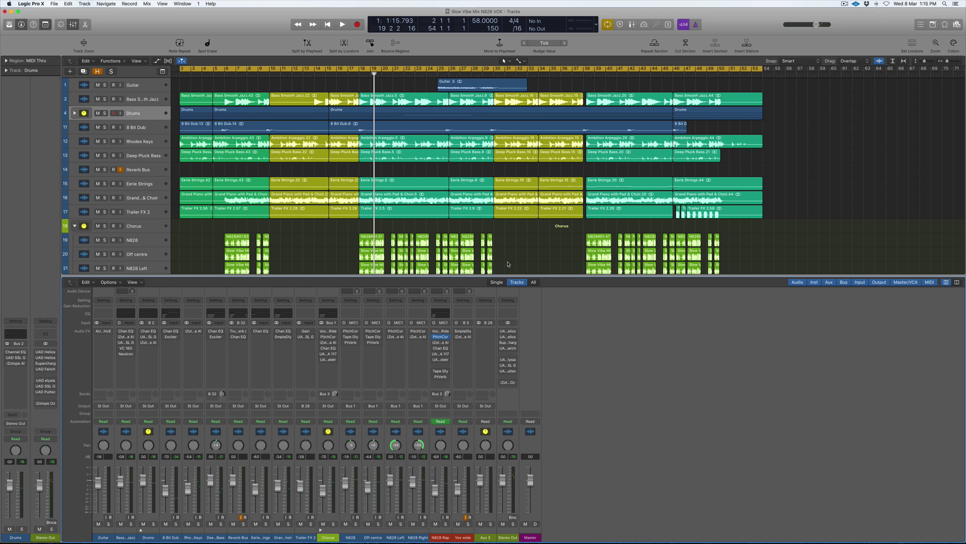
{"action": "mouse_move", "coordinate": [441, 339]}
{"action": "key", "text": "x"}
{"action": "left_click", "coordinate": [185, 309]}
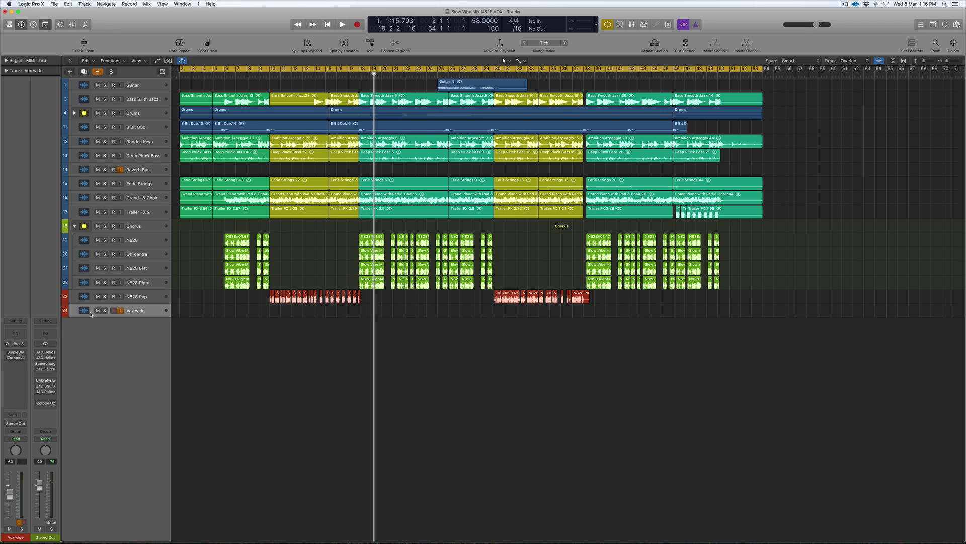
Play from bar 10 to listen, then return the playhead to the start of bar 10.
{"action": "left_click", "coordinate": [275, 73]}
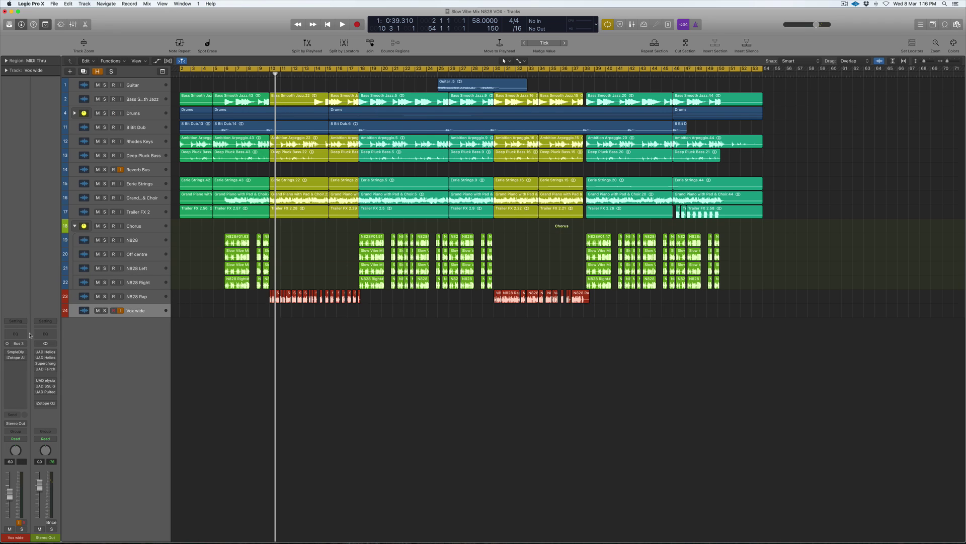
{"action": "mouse_move", "coordinate": [9, 353]}
{"action": "key", "text": "space"}
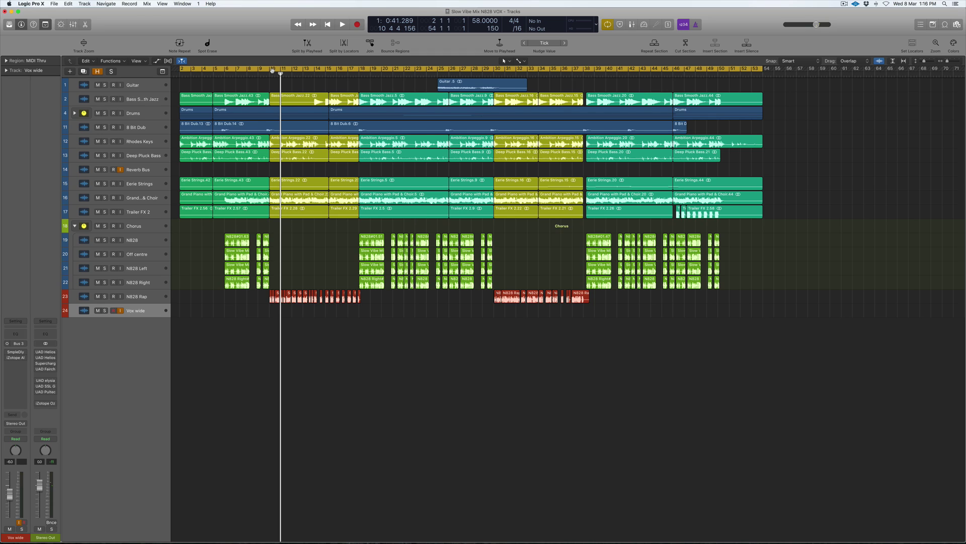
{"action": "left_click", "coordinate": [272, 71]}
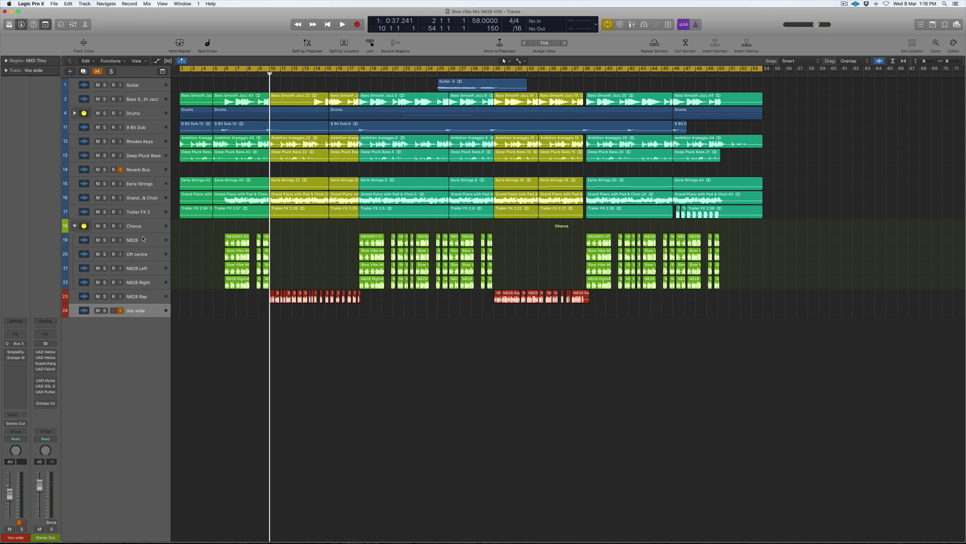
Choose File > Export > All Tracks as Audio Files, opening the dialog on the Stems folder.
{"action": "left_click", "coordinate": [54, 4]}
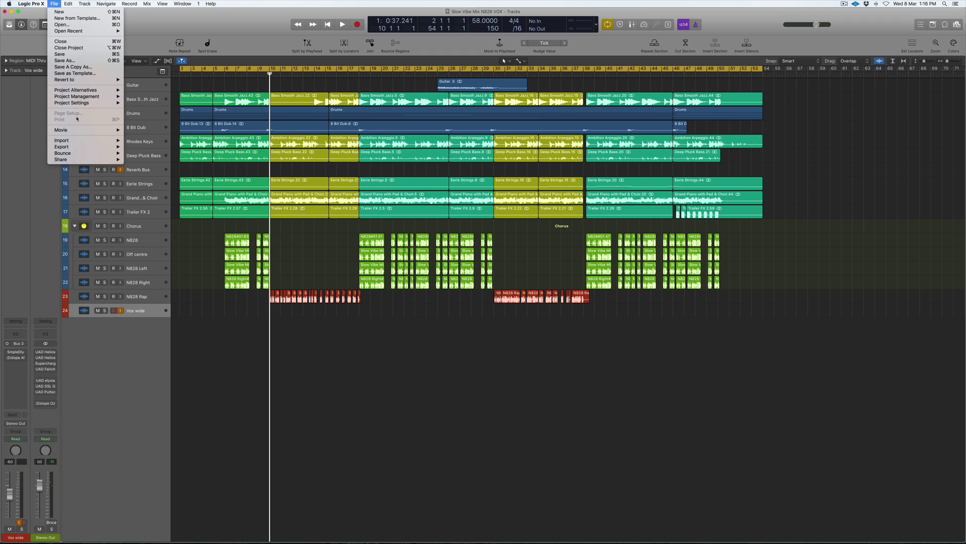
{"action": "mouse_move", "coordinate": [85, 149]}
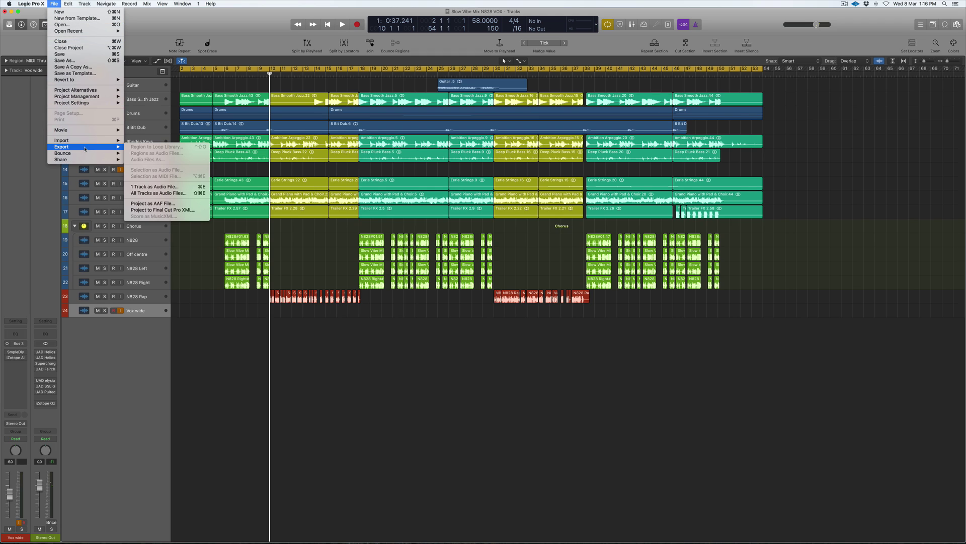
{"action": "left_click", "coordinate": [182, 194]}
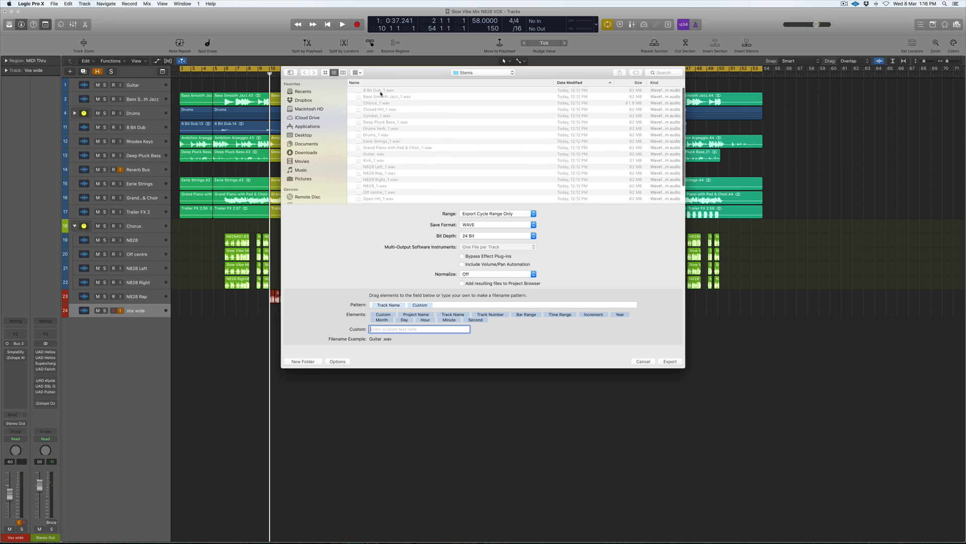
Enlarge the export dialog to list every file and move it lower on screen.
{"action": "scroll", "coordinate": [413, 111], "scroll_direction": "down", "scroll_amount": 3}
{"action": "left_click_drag", "start_coordinate": [587, 66], "coordinate": [586, 8]}
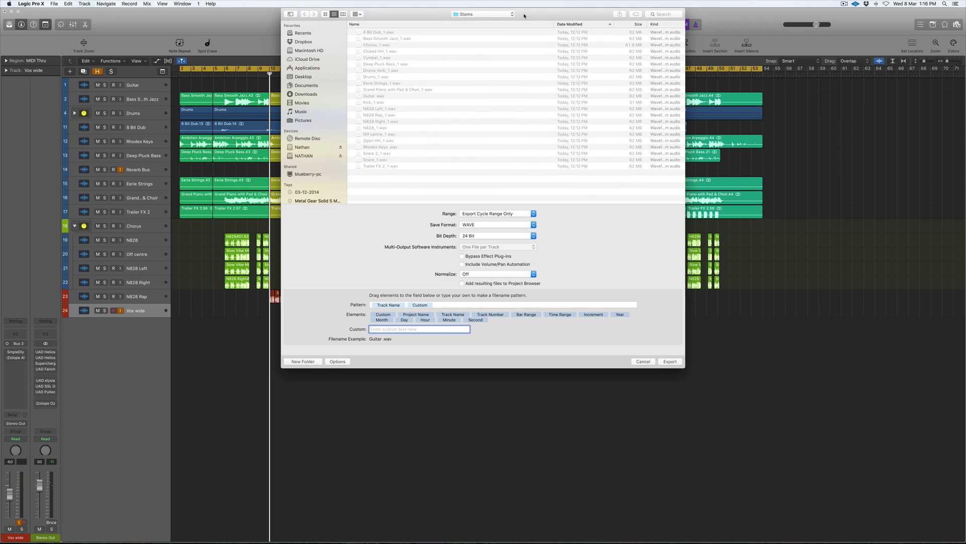
{"action": "left_click_drag", "start_coordinate": [524, 16], "coordinate": [531, 98]}
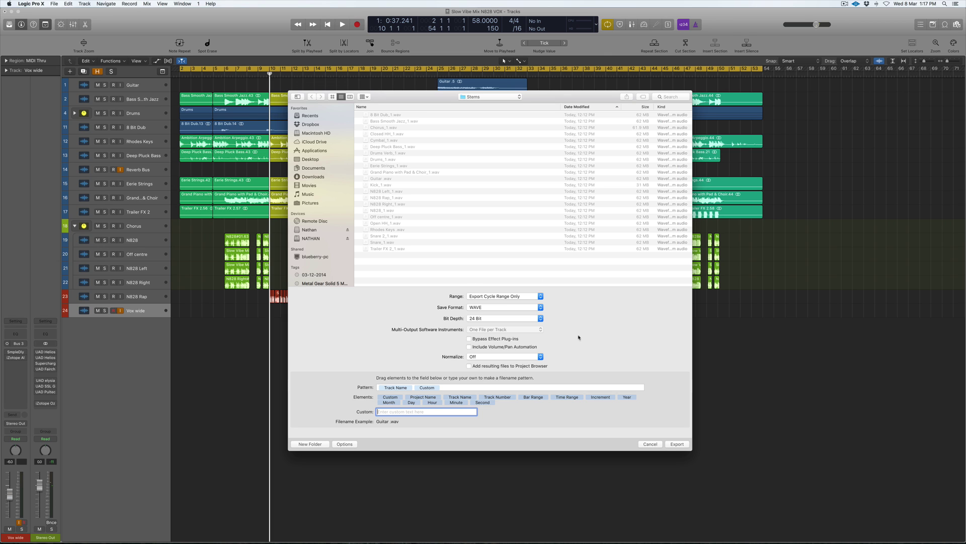
Confirm WAVE format, 24 Bit depth, cycle-range-only export and Normalize Off.
{"action": "left_click", "coordinate": [506, 307]}
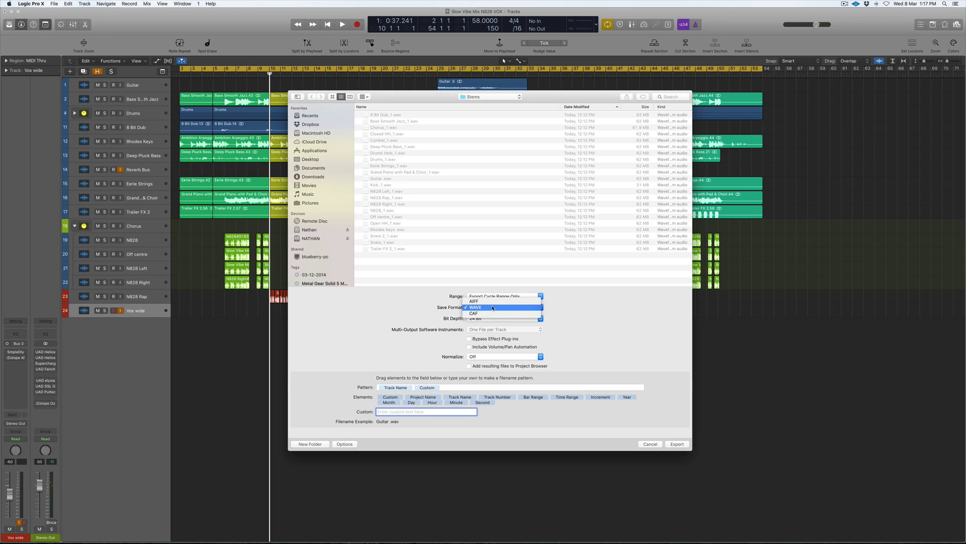
{"action": "left_click", "coordinate": [493, 307]}
{"action": "left_click", "coordinate": [495, 319]}
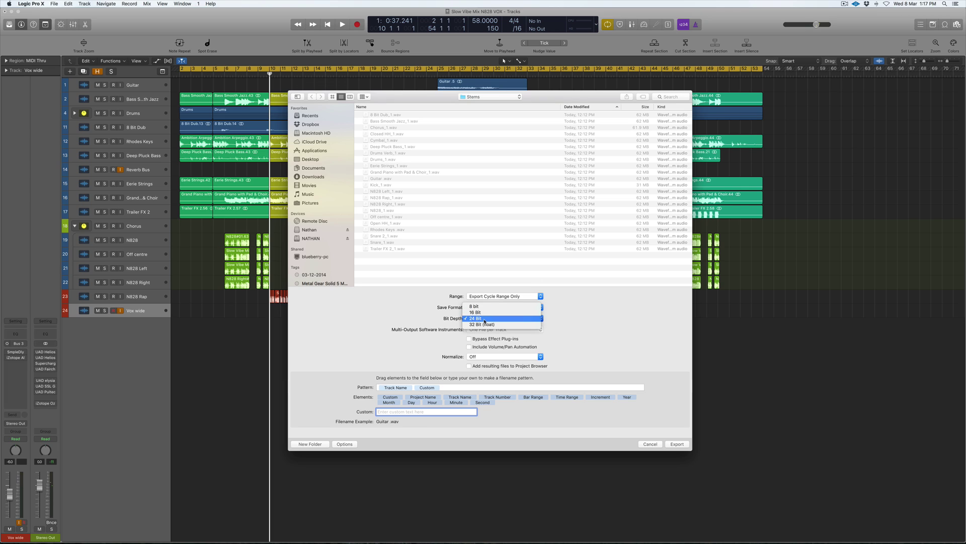
{"action": "left_click", "coordinate": [491, 320]}
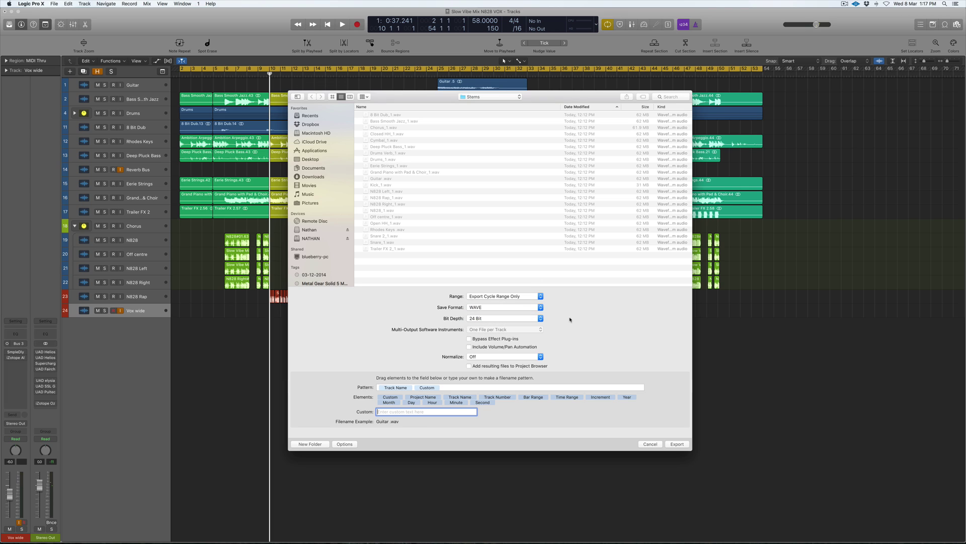
{"action": "left_click", "coordinate": [491, 296]}
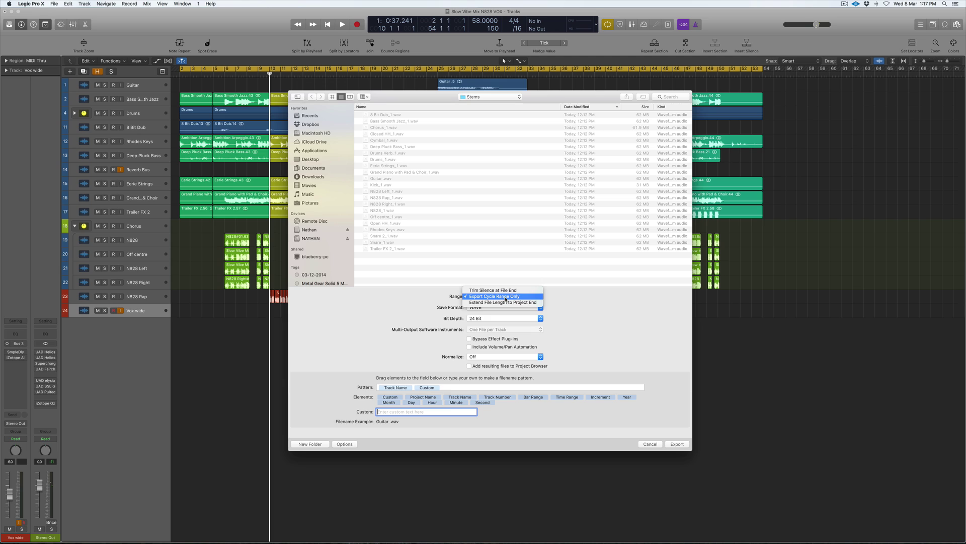
{"action": "left_click", "coordinate": [506, 297]}
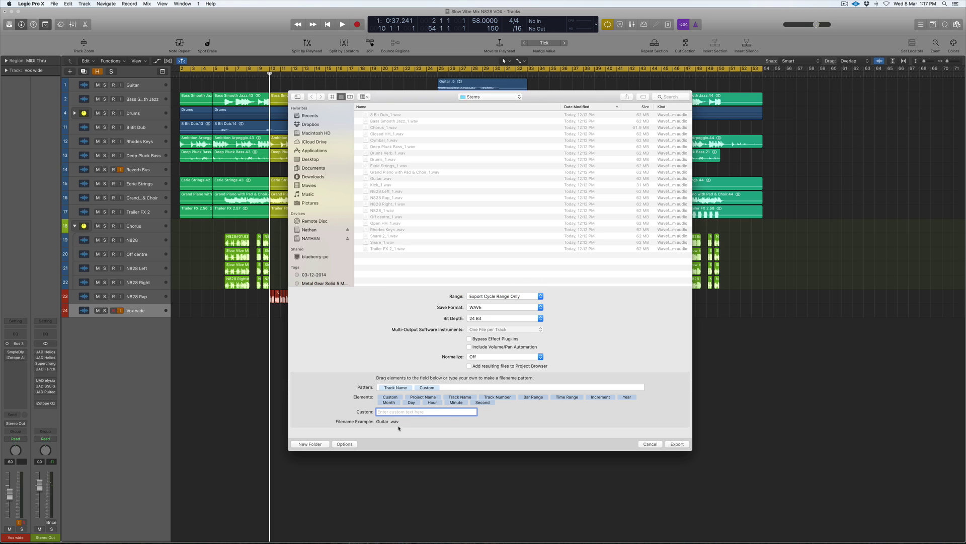
{"action": "left_click", "coordinate": [498, 356]}
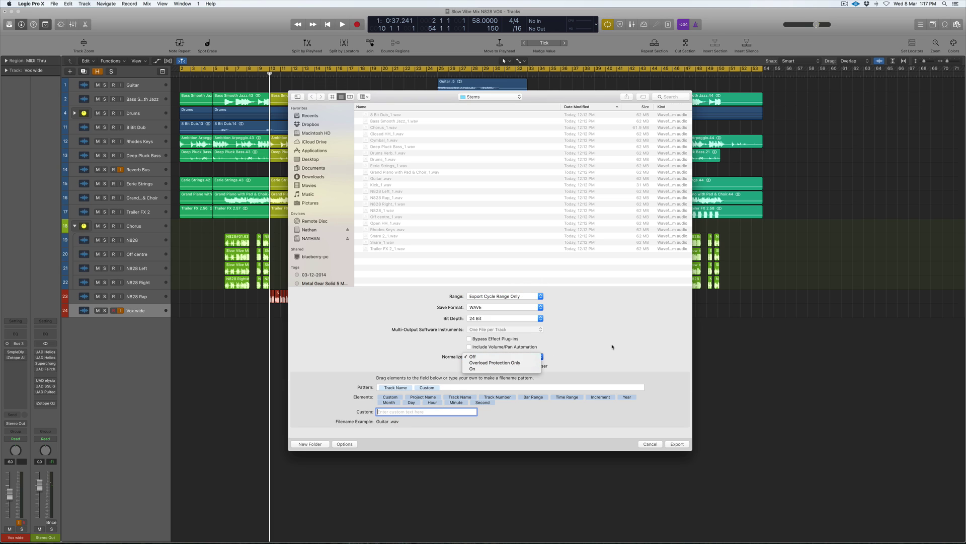
{"action": "left_click", "coordinate": [518, 358]}
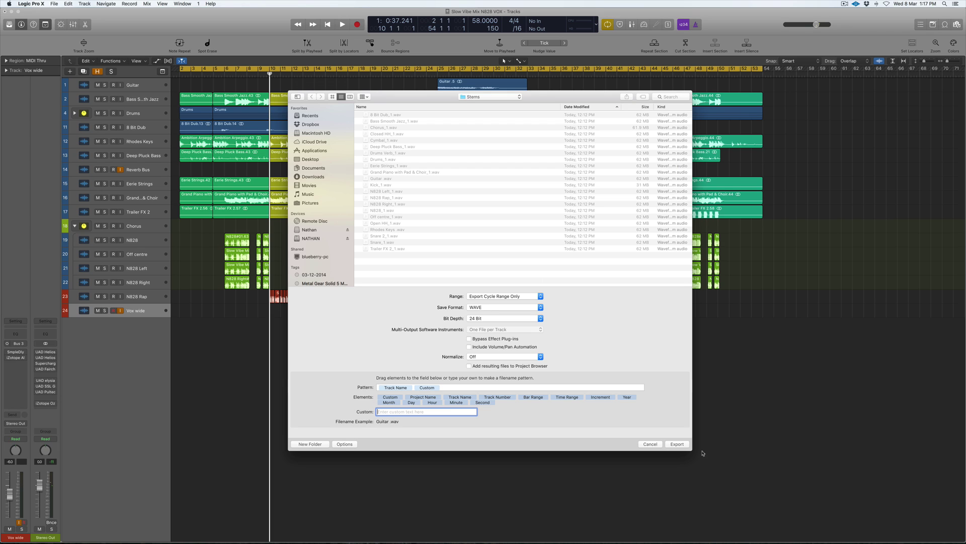
{"action": "left_click", "coordinate": [657, 445]}
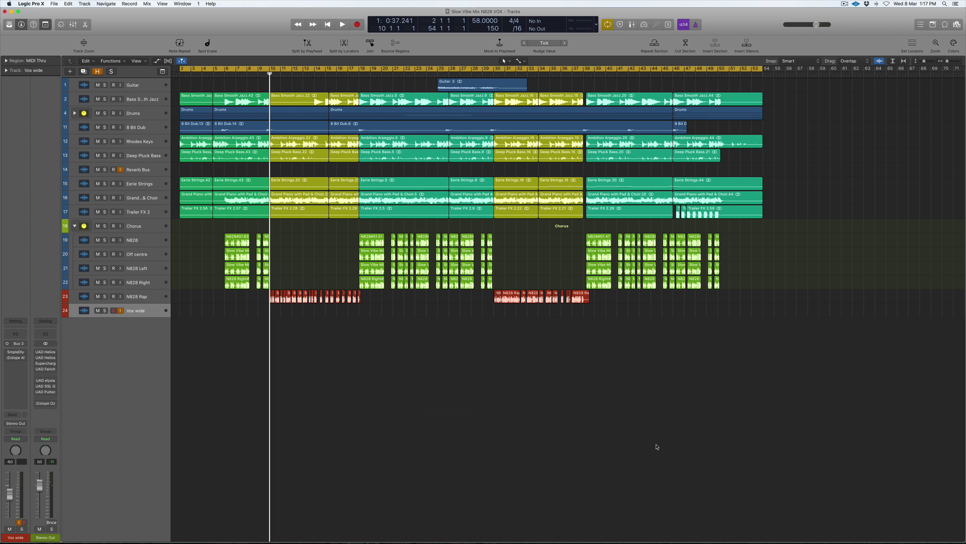